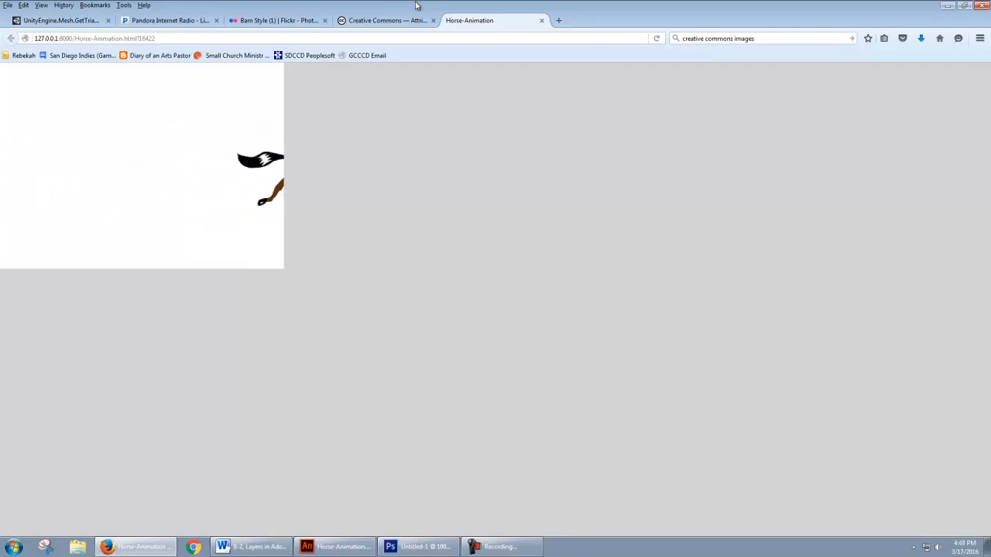
Switch from the browser to Adobe Animate and rename Layer 1 in the timeline as "Horse Layer".
{"action": "left_click", "coordinate": [948, 5]}
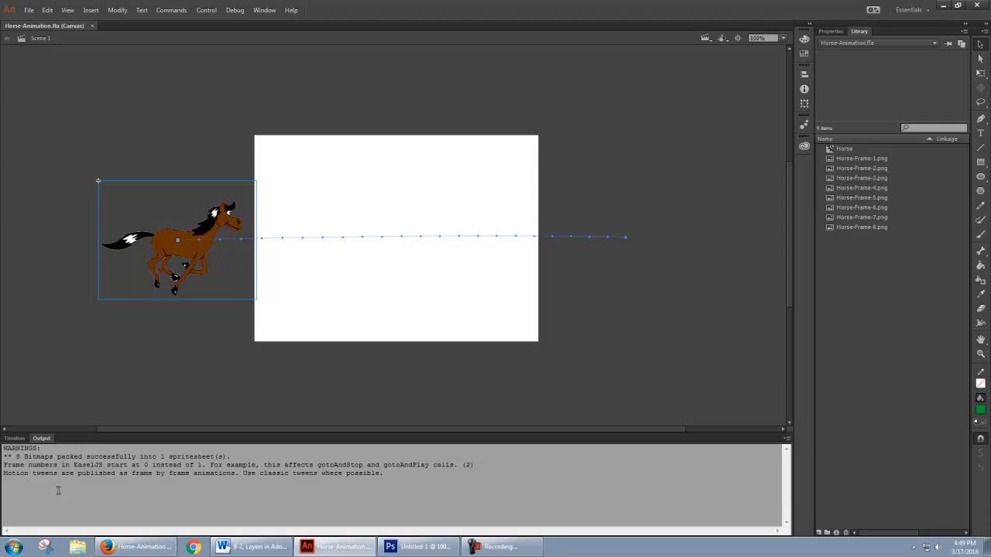
{"action": "left_click", "coordinate": [11, 438]}
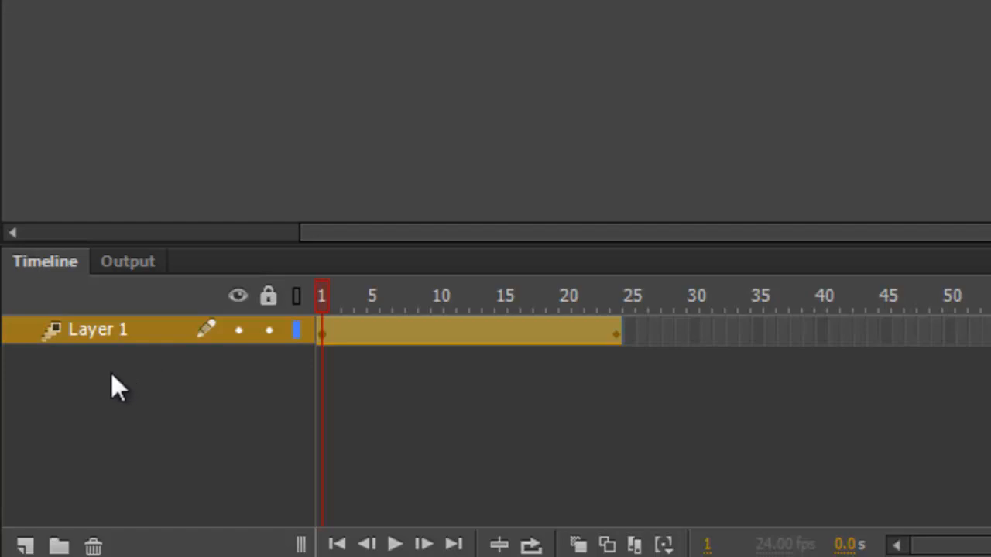
{"action": "double_click", "coordinate": [100, 331]}
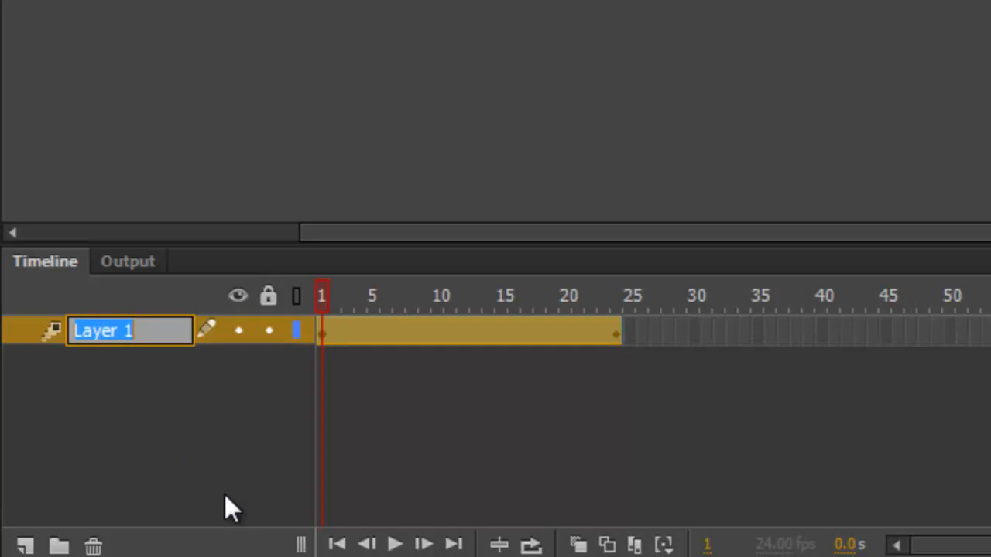
{"action": "type", "text": "Horse Layer"}
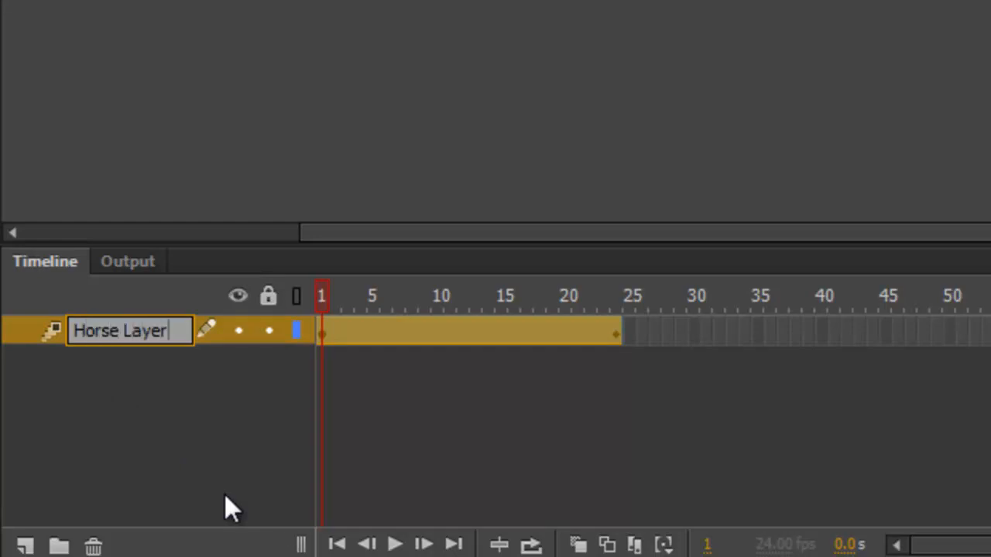
{"action": "key", "text": "Return"}
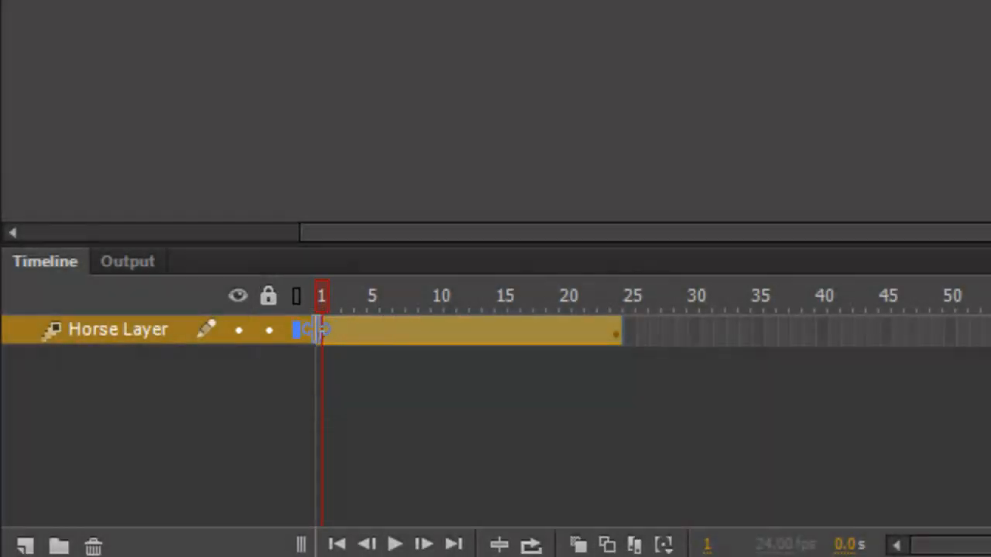
Hide the Horse Layer, show it again, and deselect the horse on the stage.
{"action": "mouse_move", "coordinate": [317, 331]}
{"action": "left_mouse_down"}
{"action": "mouse_move", "coordinate": [242, 330]}
{"action": "mouse_move", "coordinate": [309, 330]}
{"action": "left_mouse_up"}
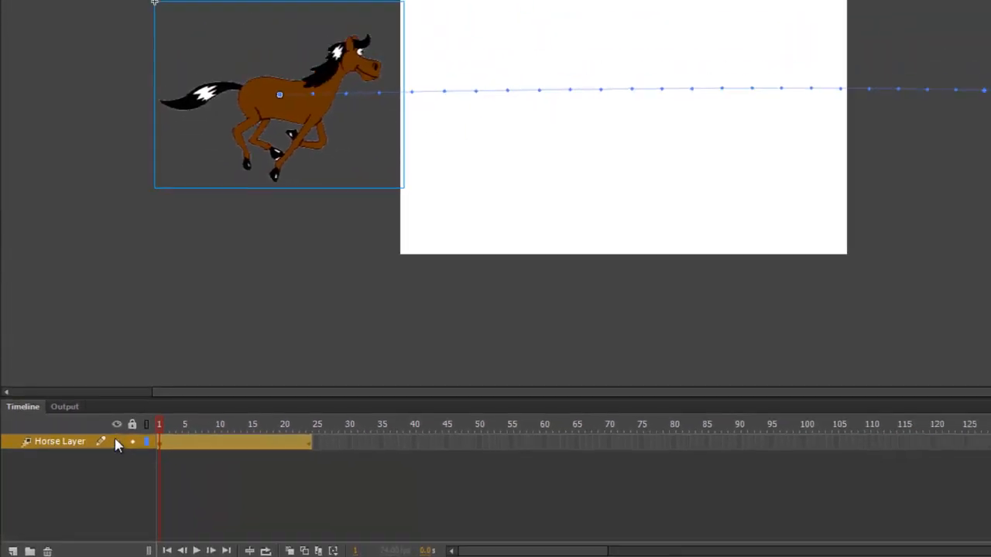
{"action": "left_click", "coordinate": [117, 442]}
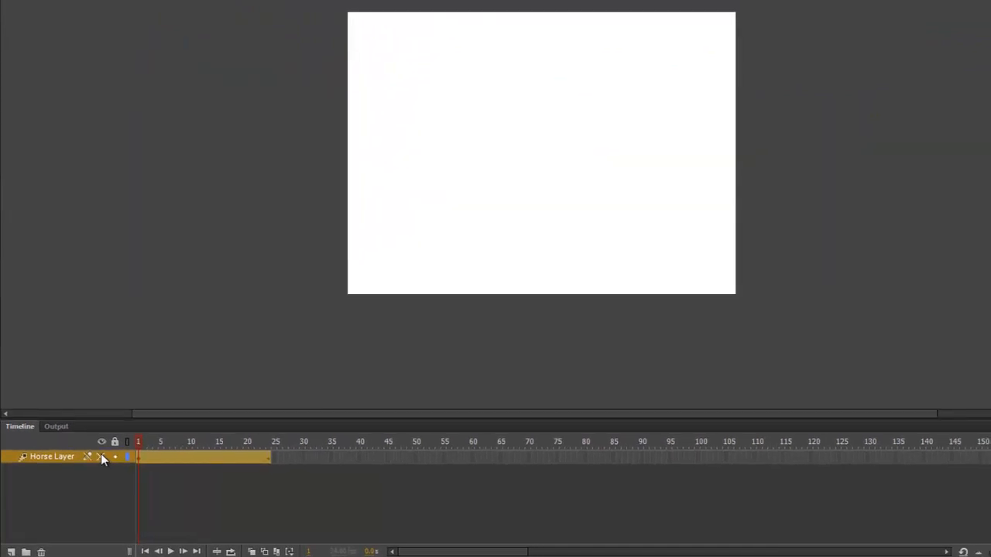
{"action": "left_click", "coordinate": [102, 457]}
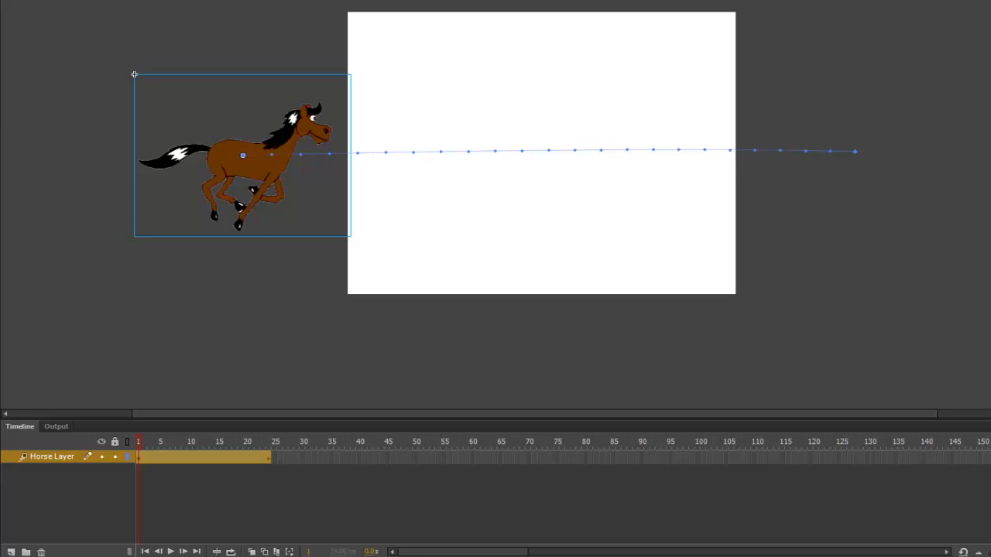
{"action": "left_click", "coordinate": [199, 364]}
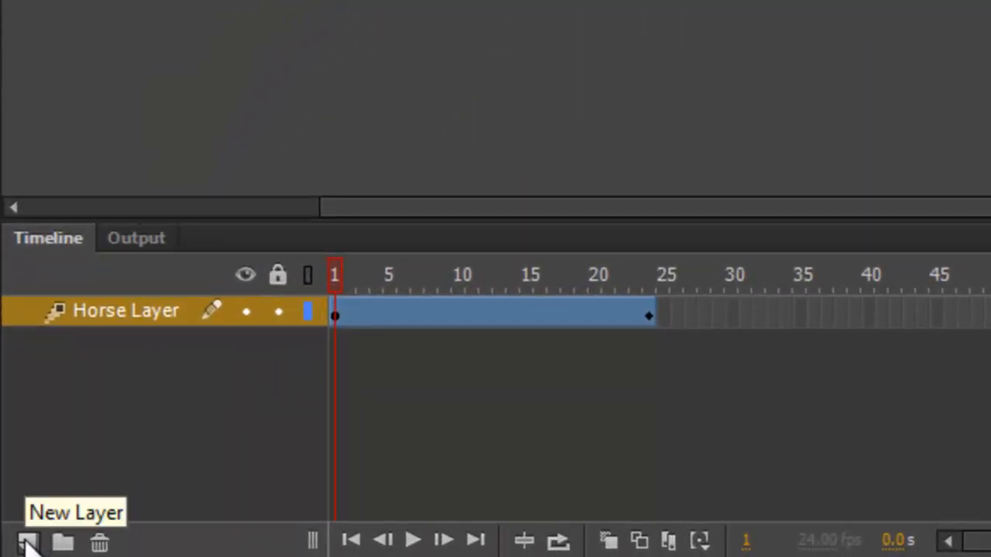
Add a new layer above the Horse Layer and name it "Background".
{"action": "left_click", "coordinate": [26, 543]}
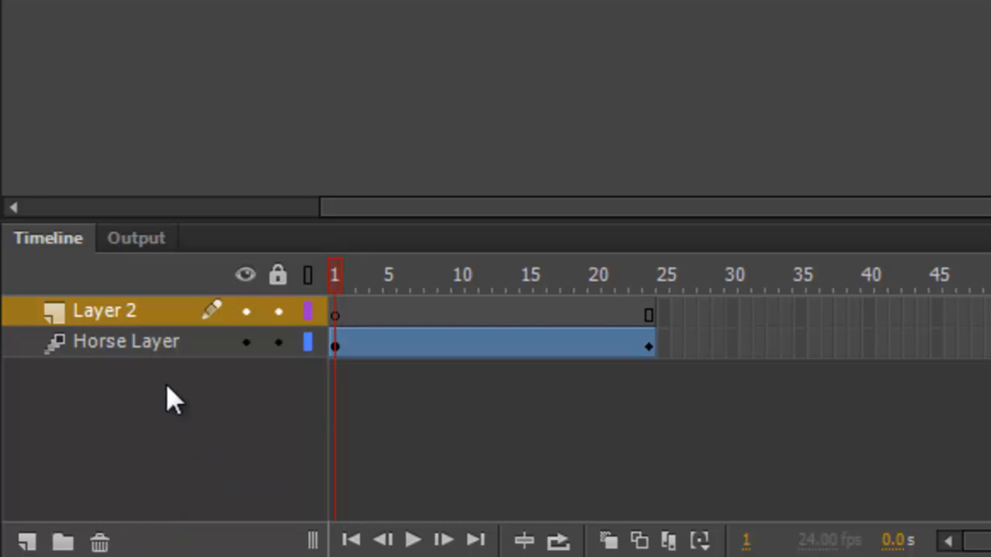
{"action": "double_click", "coordinate": [120, 314]}
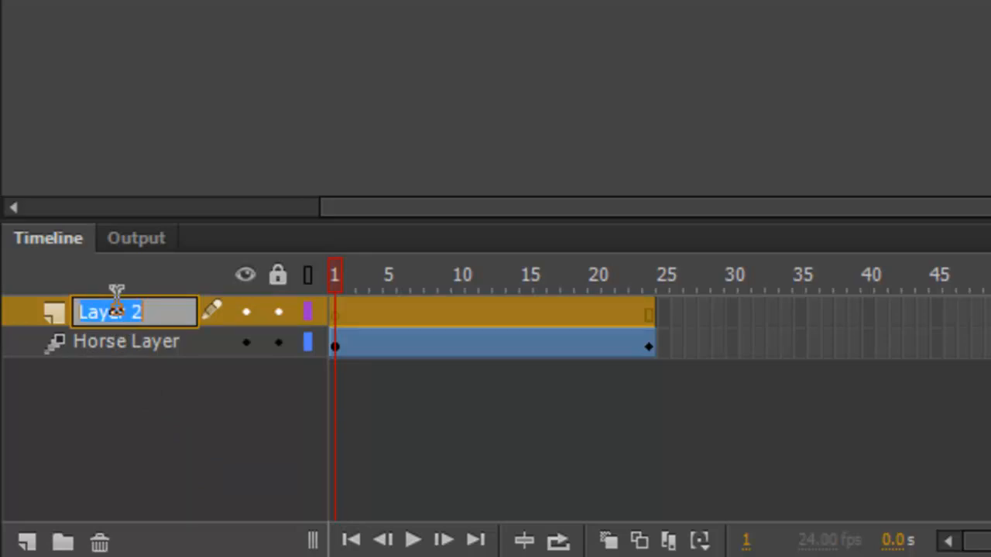
{"action": "type", "text": "Background"}
{"action": "key", "text": "Return"}
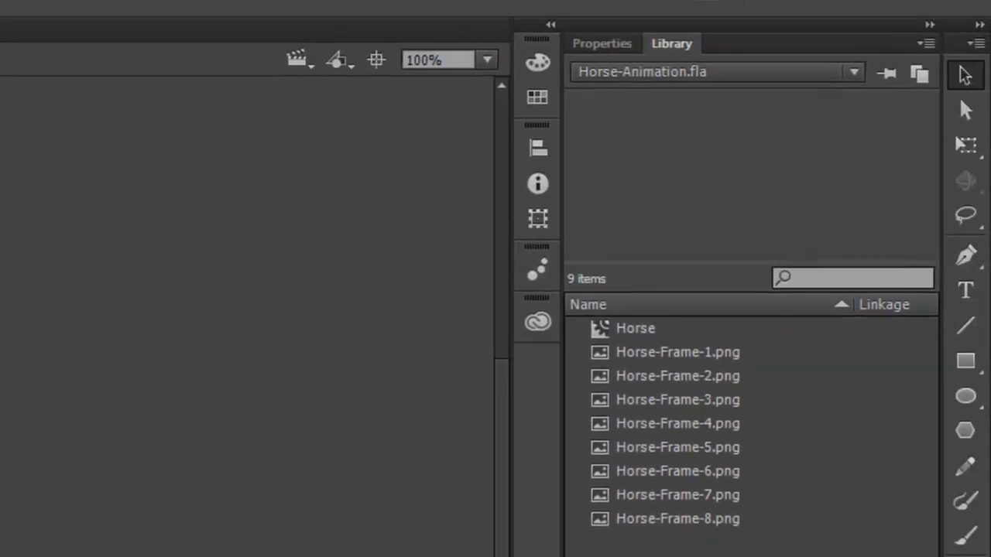
Draw a rectangle with green #009933 fill and no stroke across the full width of the stage's lower half.
{"action": "left_click", "coordinate": [974, 370]}
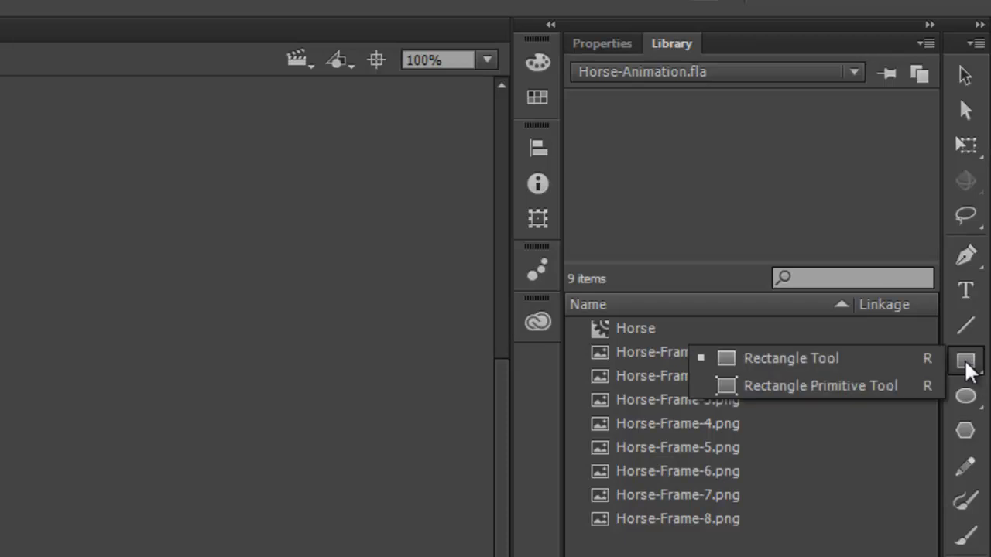
{"action": "left_click", "coordinate": [889, 362]}
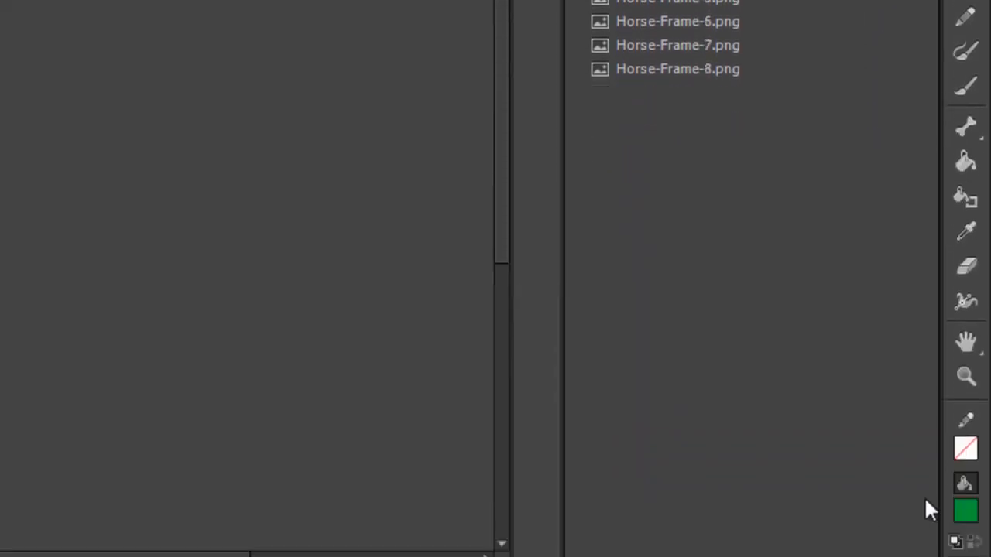
{"action": "left_click", "coordinate": [974, 422]}
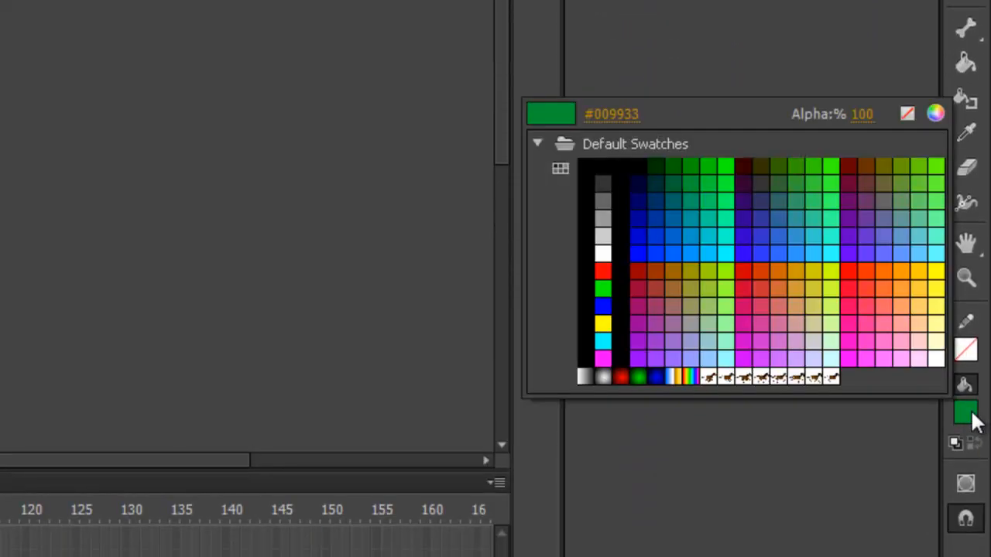
{"action": "left_click", "coordinate": [695, 185]}
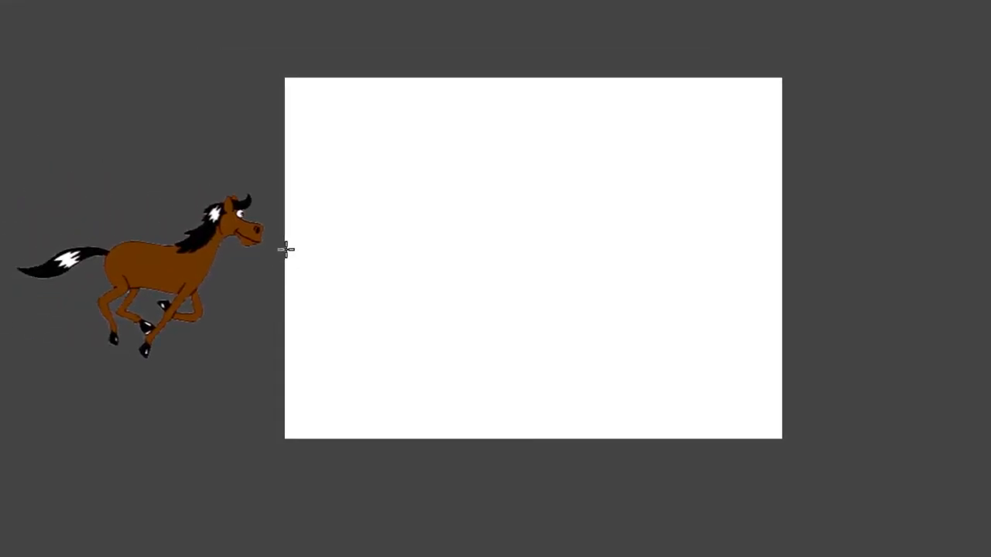
{"action": "left_click_drag", "start_coordinate": [285, 249], "coordinate": [784, 440]}
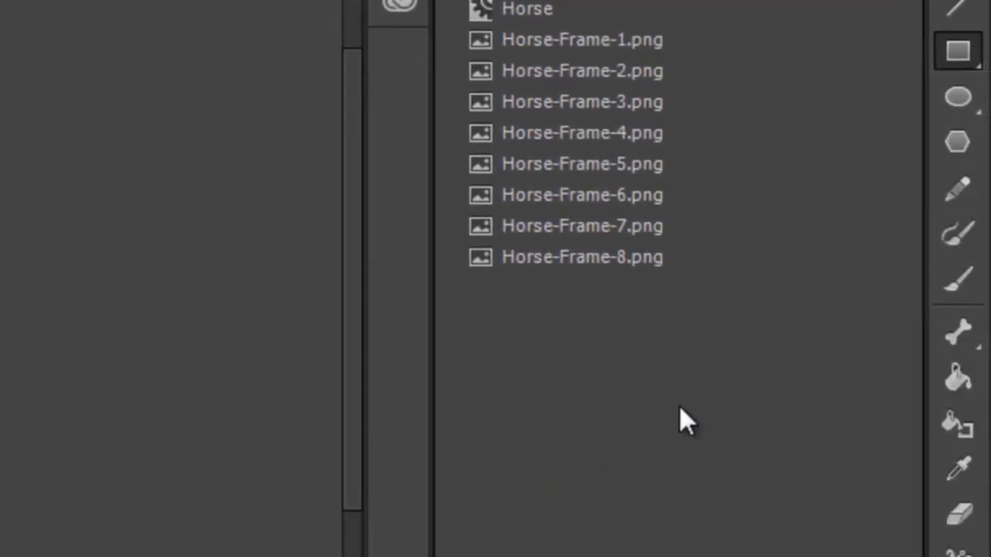
Paint a wavy green hill line along the rectangle's upper edge with the Brush tool and fill the white gaps beneath it.
{"action": "left_click", "coordinate": [966, 287]}
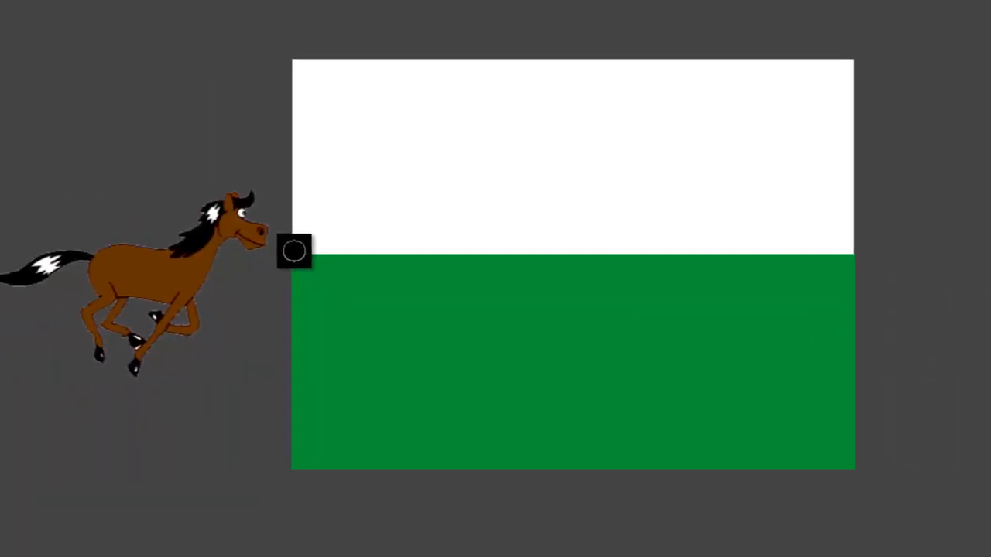
{"action": "mouse_move", "coordinate": [319, 251]}
{"action": "left_mouse_down"}
{"action": "mouse_move", "coordinate": [412, 238]}
{"action": "mouse_move", "coordinate": [529, 245]}
{"action": "mouse_move", "coordinate": [665, 228]}
{"action": "mouse_move", "coordinate": [818, 248]}
{"action": "mouse_move", "coordinate": [898, 240]}
{"action": "left_mouse_up"}
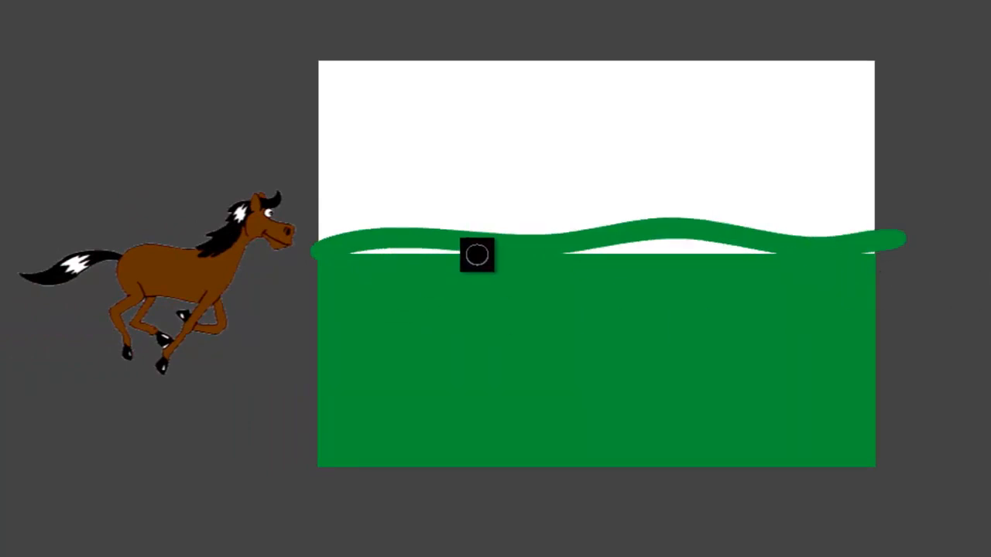
{"action": "left_click_drag", "start_coordinate": [414, 251], "coordinate": [355, 255]}
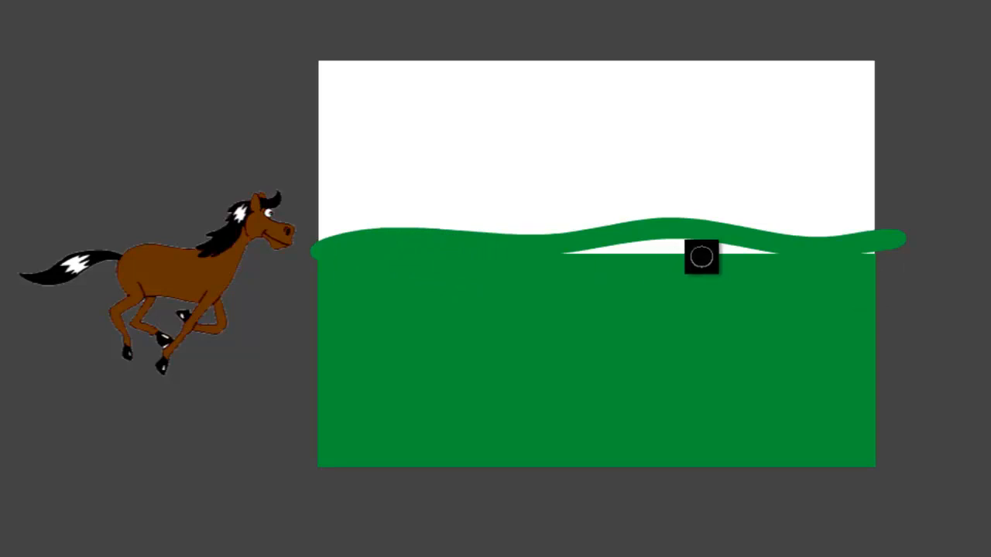
{"action": "mouse_move", "coordinate": [772, 255]}
{"action": "left_mouse_down"}
{"action": "mouse_move", "coordinate": [669, 246]}
{"action": "mouse_move", "coordinate": [581, 252]}
{"action": "mouse_move", "coordinate": [674, 248]}
{"action": "mouse_move", "coordinate": [642, 245]}
{"action": "mouse_move", "coordinate": [547, 254]}
{"action": "mouse_move", "coordinate": [697, 241]}
{"action": "mouse_move", "coordinate": [848, 267]}
{"action": "mouse_move", "coordinate": [867, 256]}
{"action": "left_mouse_up"}
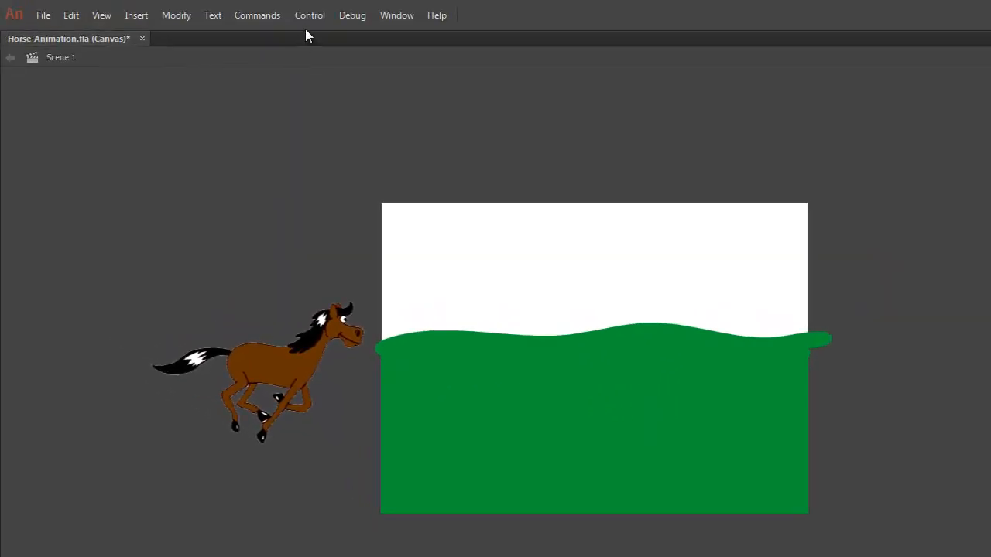
Test the animation in the browser to check how the horse runs with the background, and return to Animate.
{"action": "left_click", "coordinate": [308, 16]}
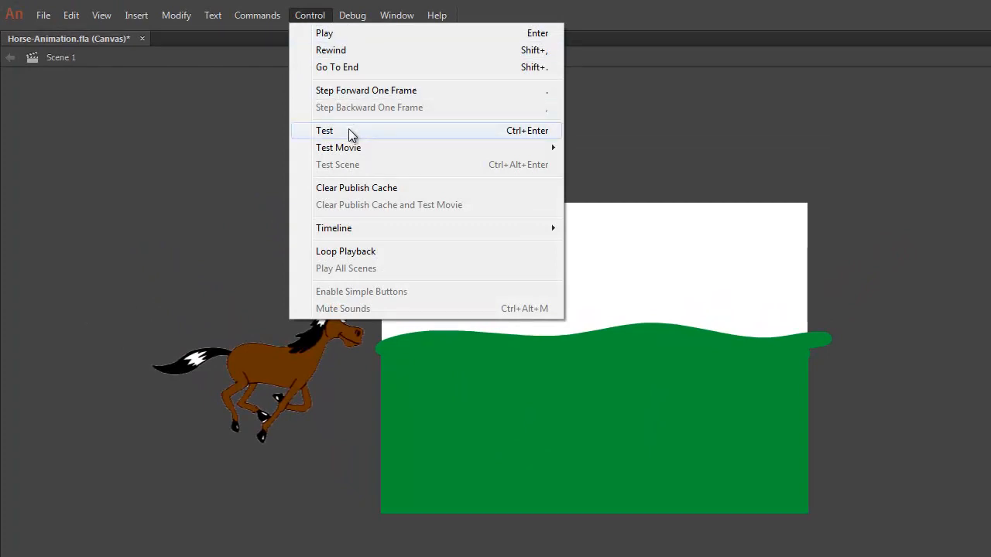
{"action": "left_click", "coordinate": [349, 130]}
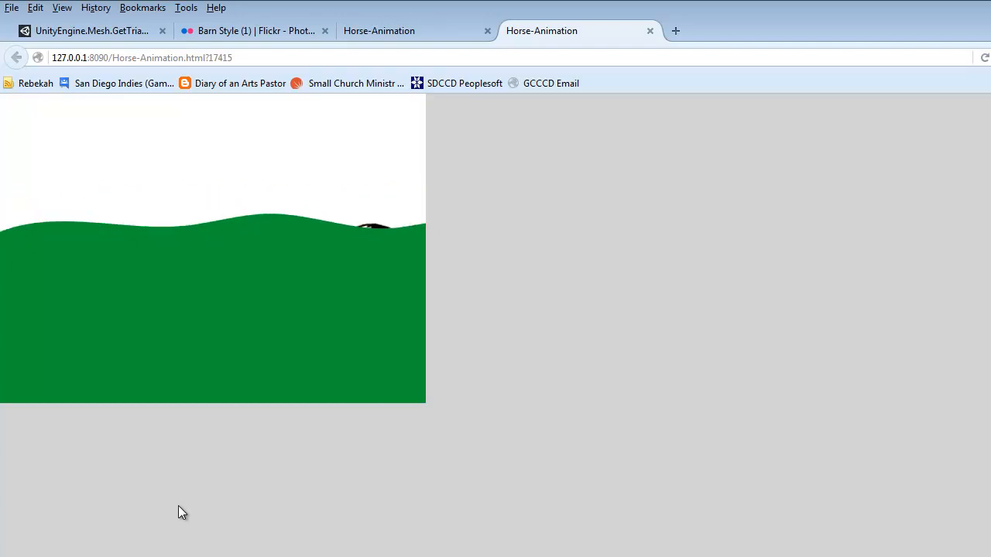
{"action": "key", "text": "alt+Tab"}
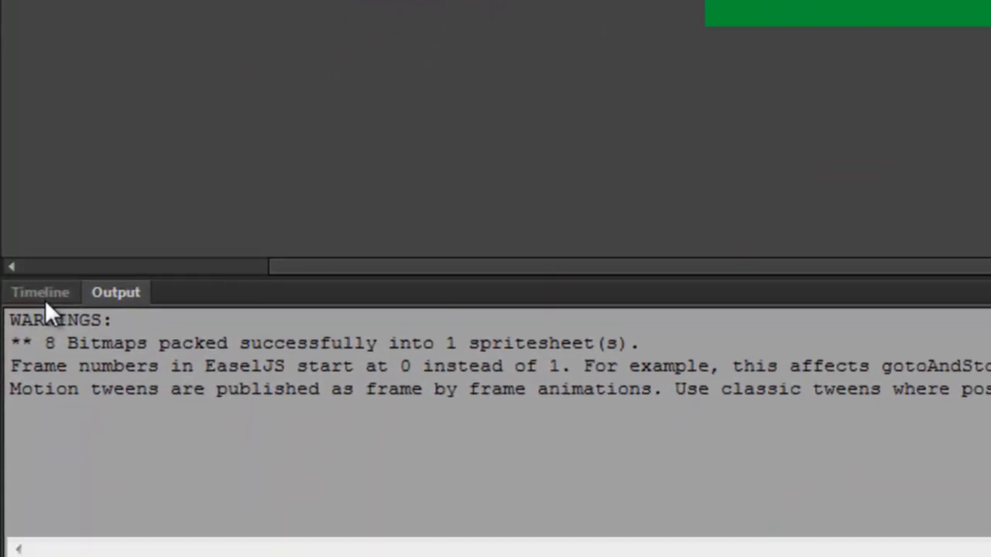
Move the Background layer below the Horse Layer in the timeline and test the animation again.
{"action": "left_click", "coordinate": [40, 293]}
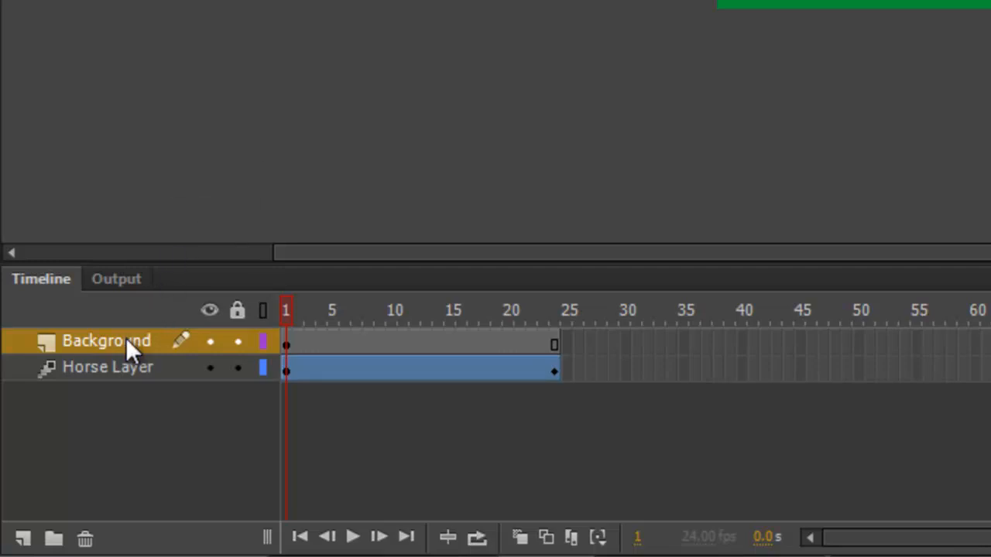
{"action": "left_click_drag", "start_coordinate": [125, 338], "coordinate": [128, 379]}
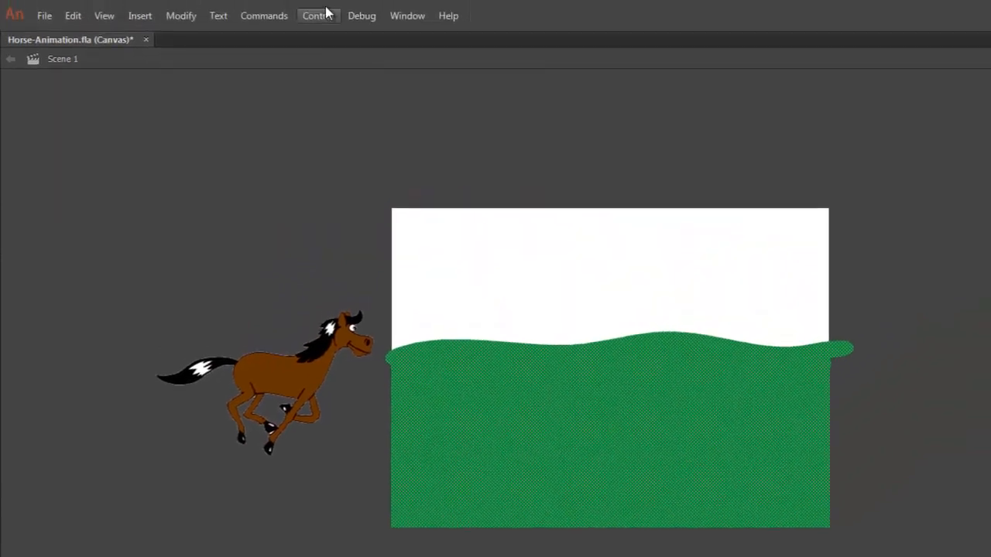
{"action": "left_click", "coordinate": [319, 15]}
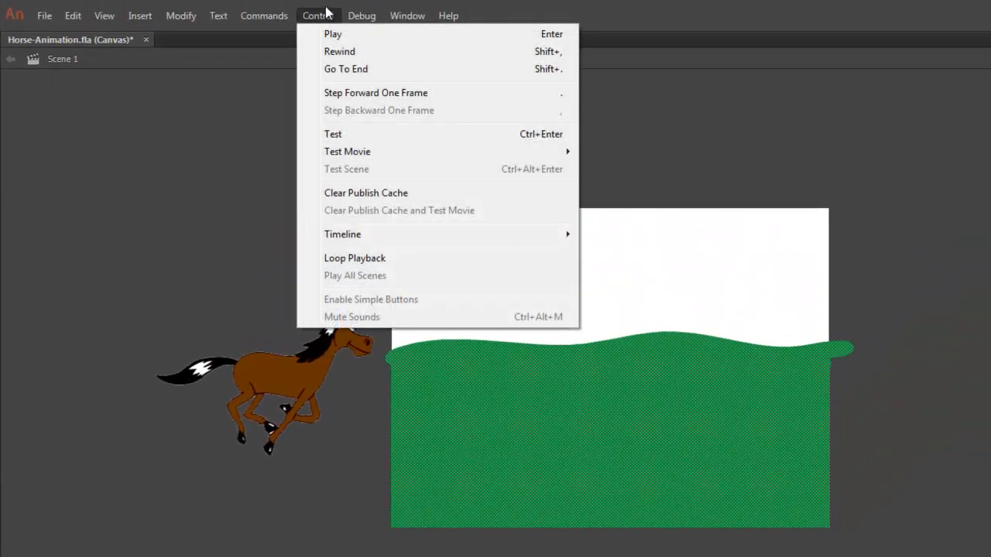
{"action": "left_click", "coordinate": [346, 134]}
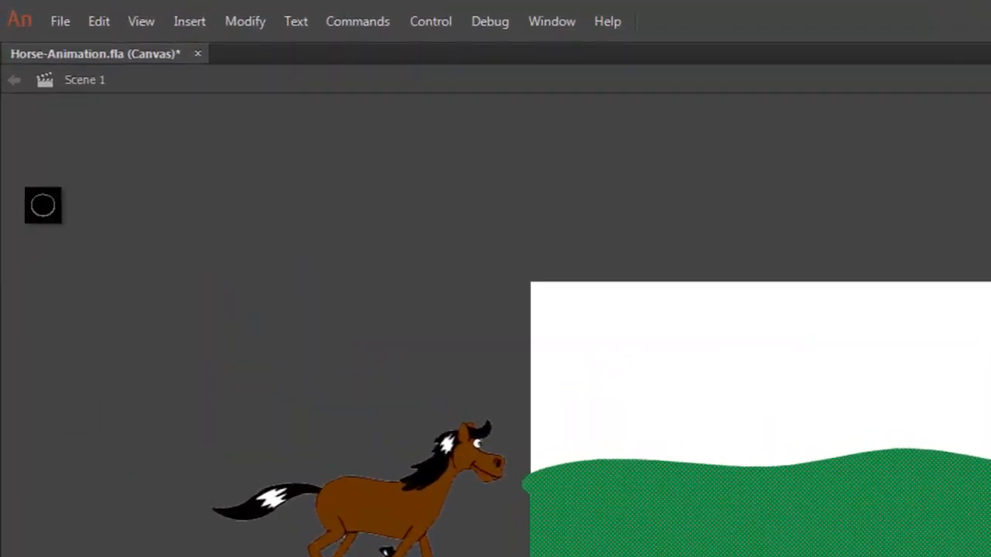
Import Barn.png from the Week 8 folder into the library and select it there.
{"action": "left_click", "coordinate": [59, 21]}
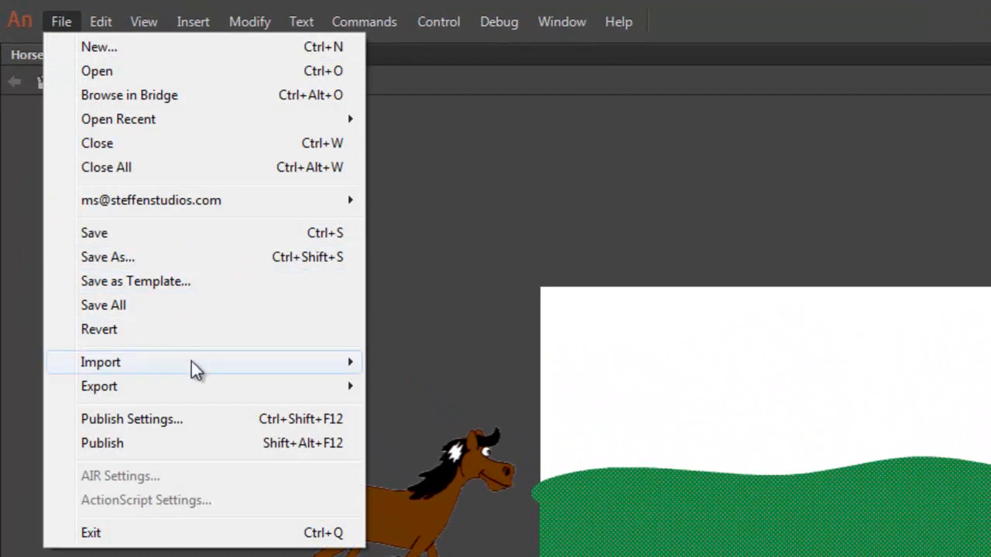
{"action": "mouse_move", "coordinate": [191, 362]}
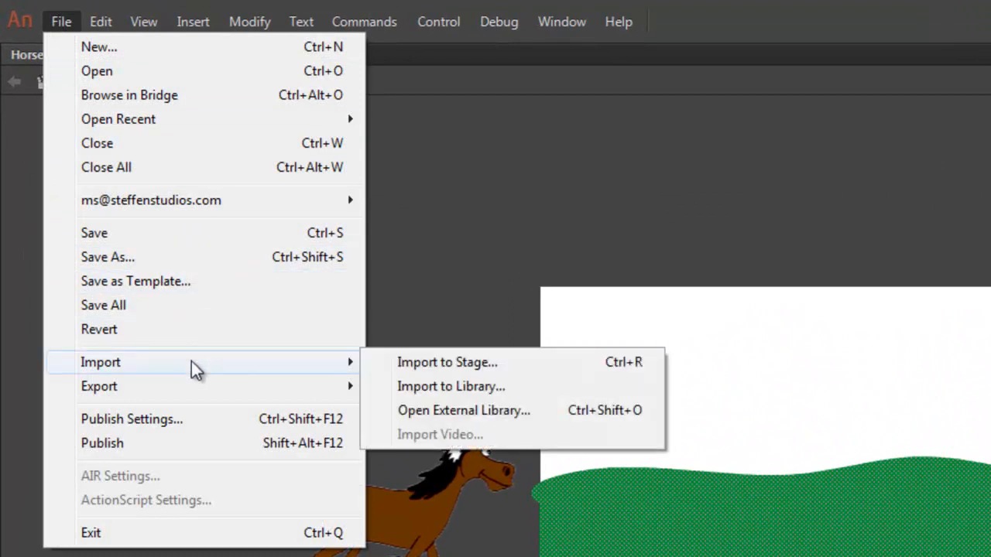
{"action": "left_click", "coordinate": [555, 389]}
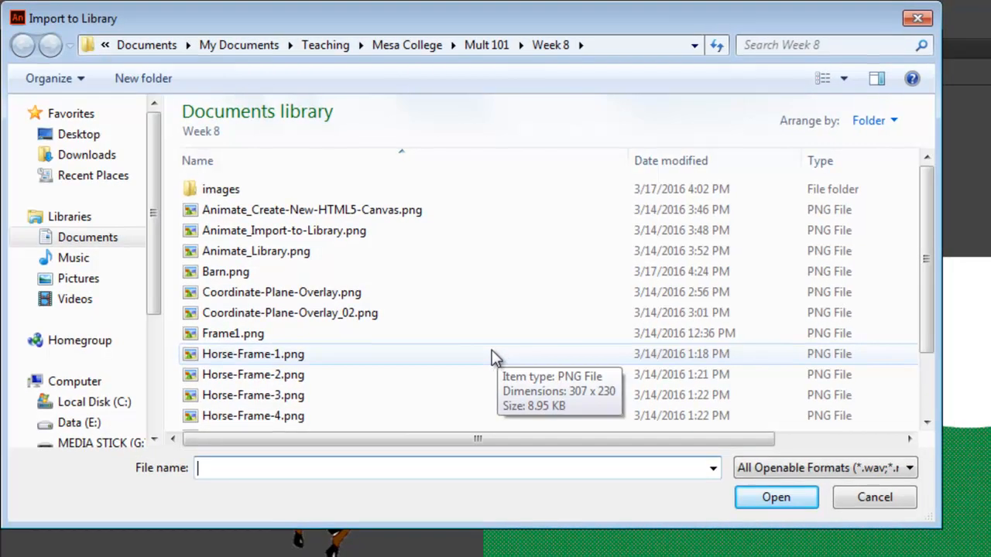
{"action": "left_click", "coordinate": [259, 276]}
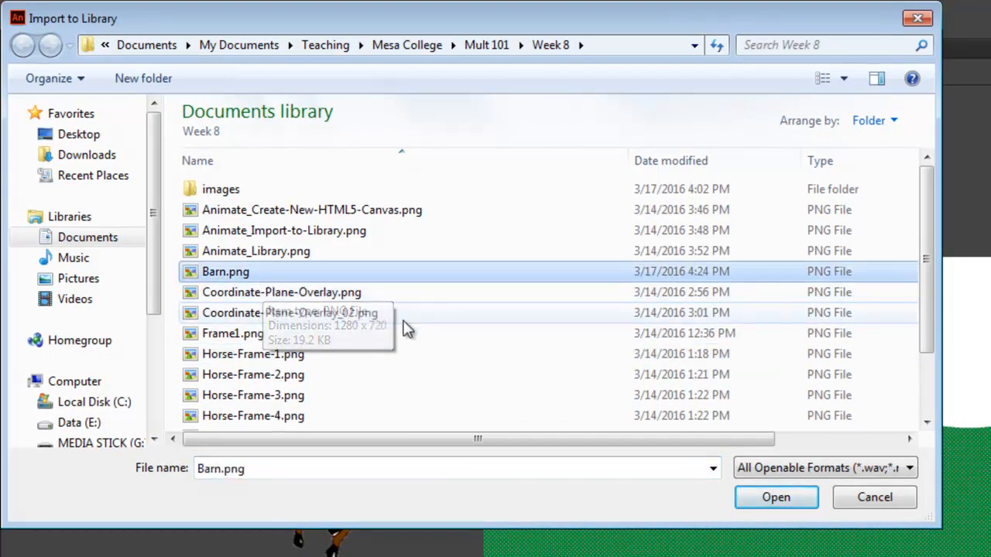
{"action": "left_click", "coordinate": [760, 500]}
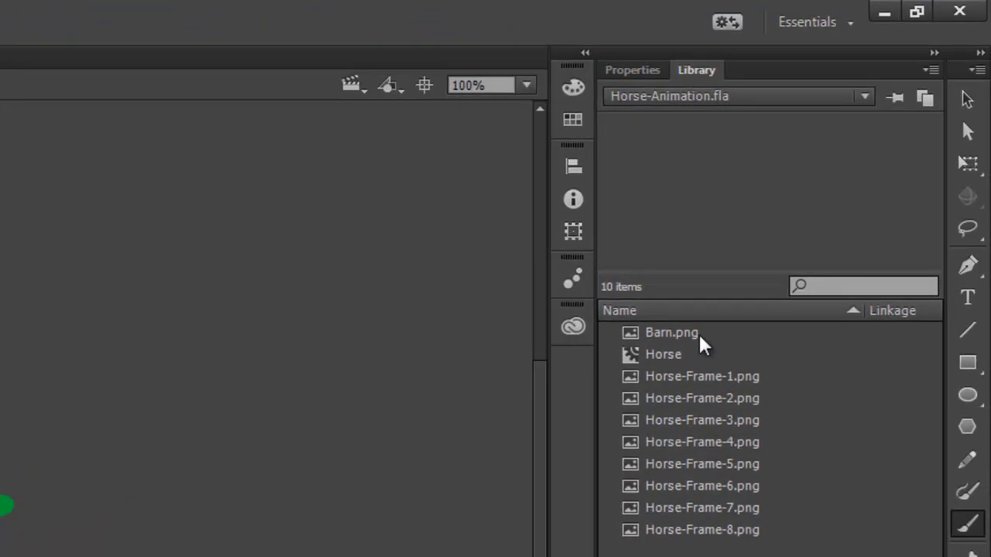
{"action": "left_click", "coordinate": [698, 332]}
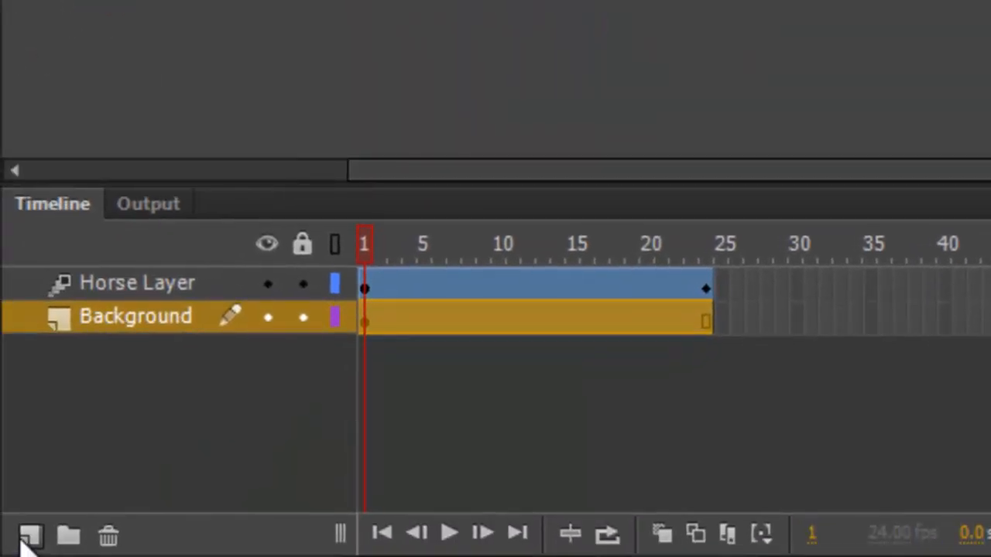
Add a new layer between the Horse Layer and the Background layer and name it Barn.
{"action": "left_click", "coordinate": [29, 536]}
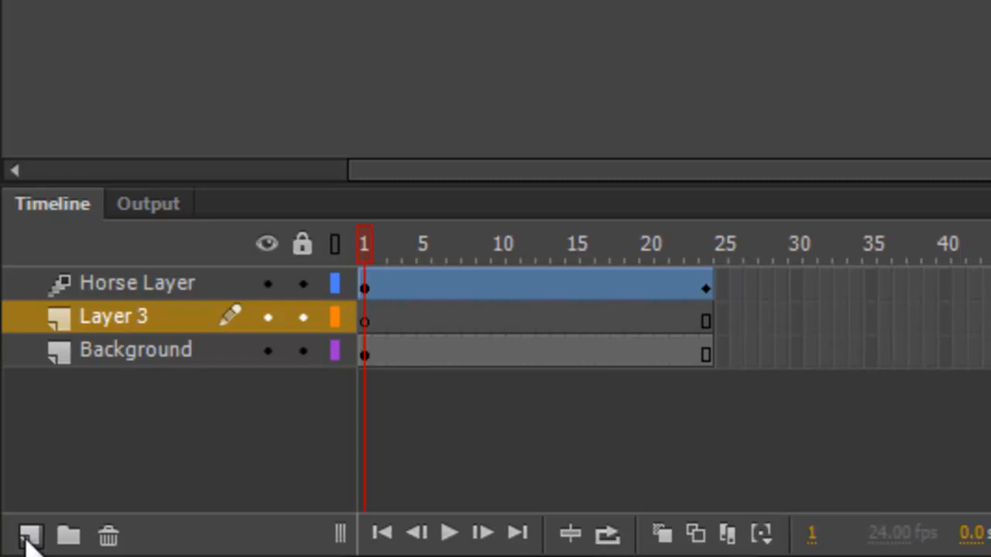
{"action": "left_click", "coordinate": [122, 326]}
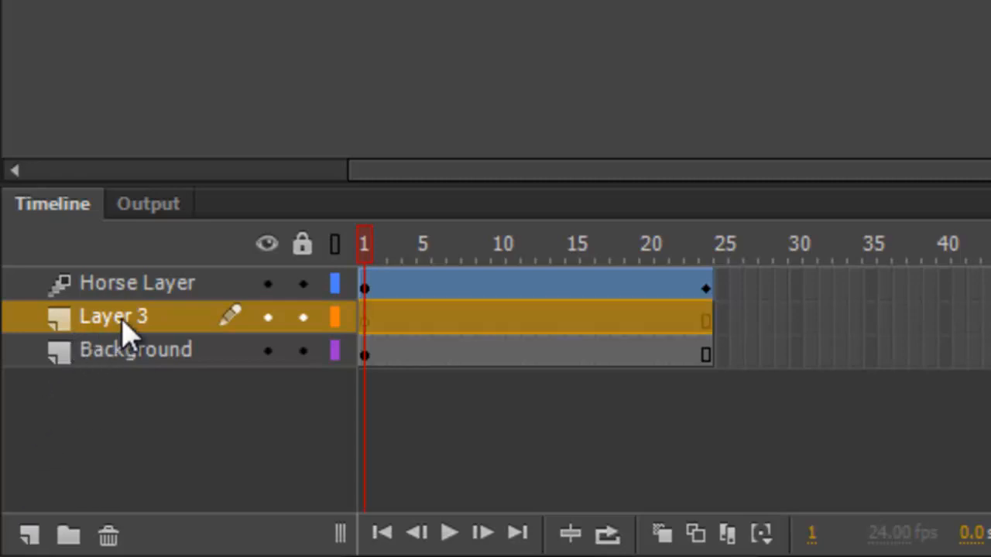
{"action": "double_click", "coordinate": [123, 326]}
{"action": "type", "text": "Barn"}
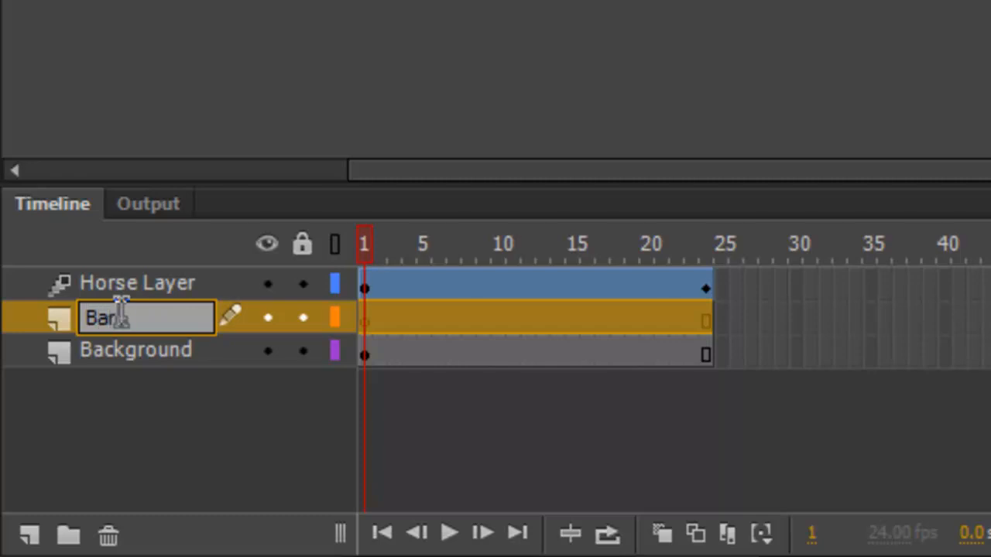
{"action": "key", "text": "Return"}
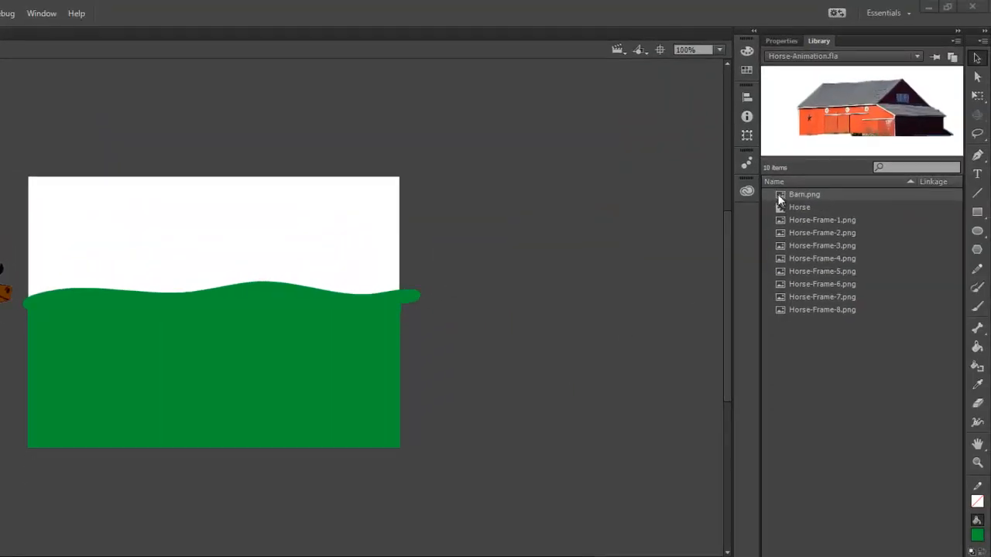
Place Barn.png on the stage and scale it proportionally to about half size with Free Transform, positioned on the green hill.
{"action": "left_click_drag", "start_coordinate": [785, 194], "coordinate": [282, 329]}
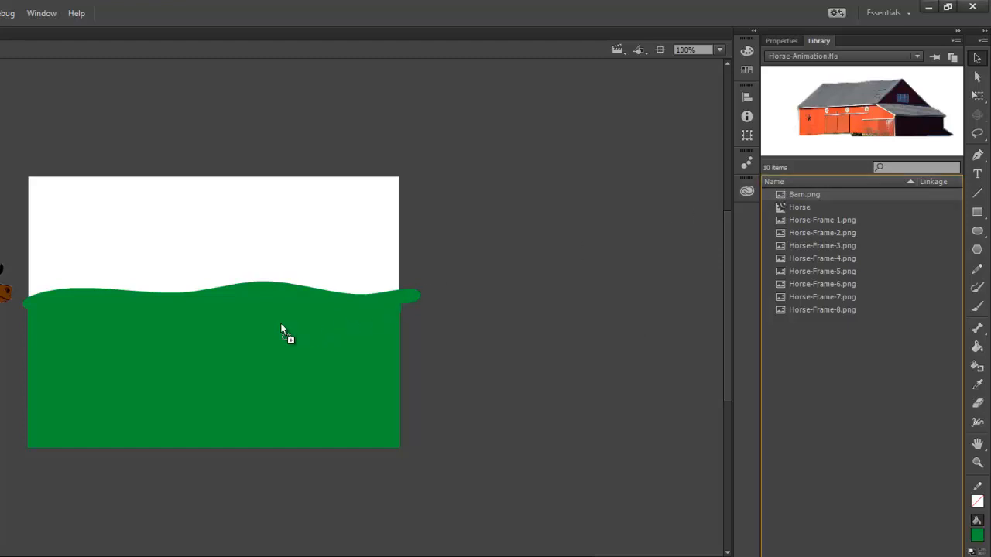
{"action": "left_click_drag", "start_coordinate": [185, 326], "coordinate": [187, 329]}
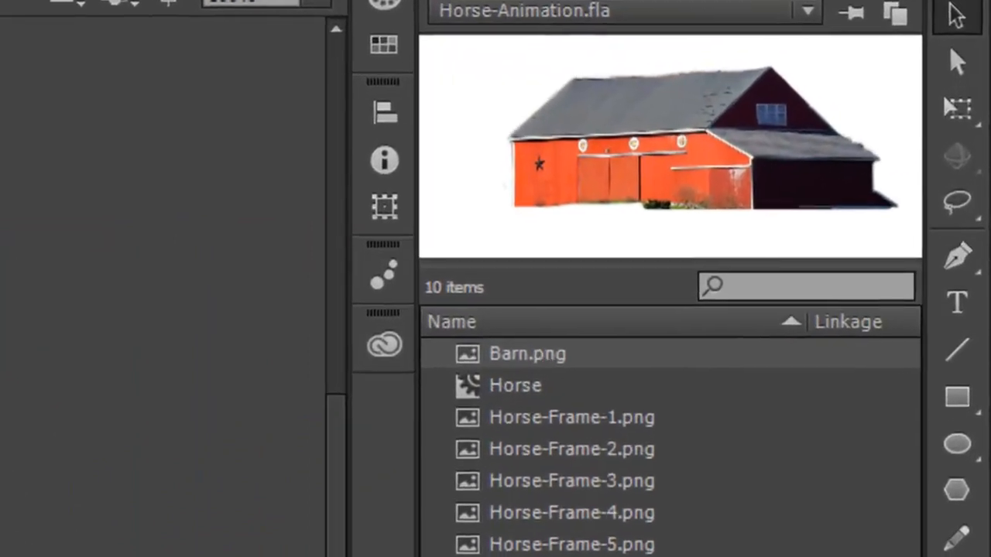
{"action": "left_click", "coordinate": [963, 118]}
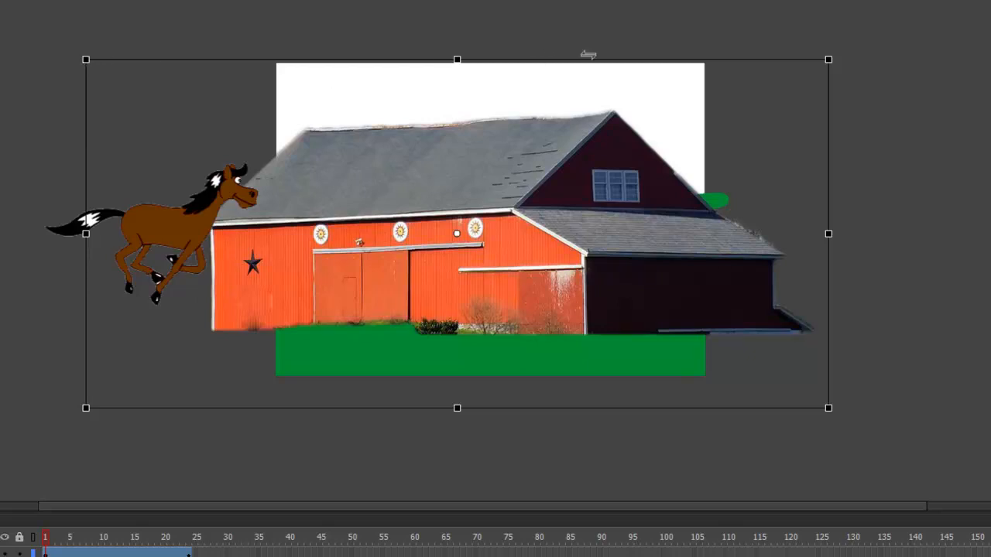
{"action": "left_click_drag", "start_coordinate": [828, 59], "coordinate": [693, 149]}
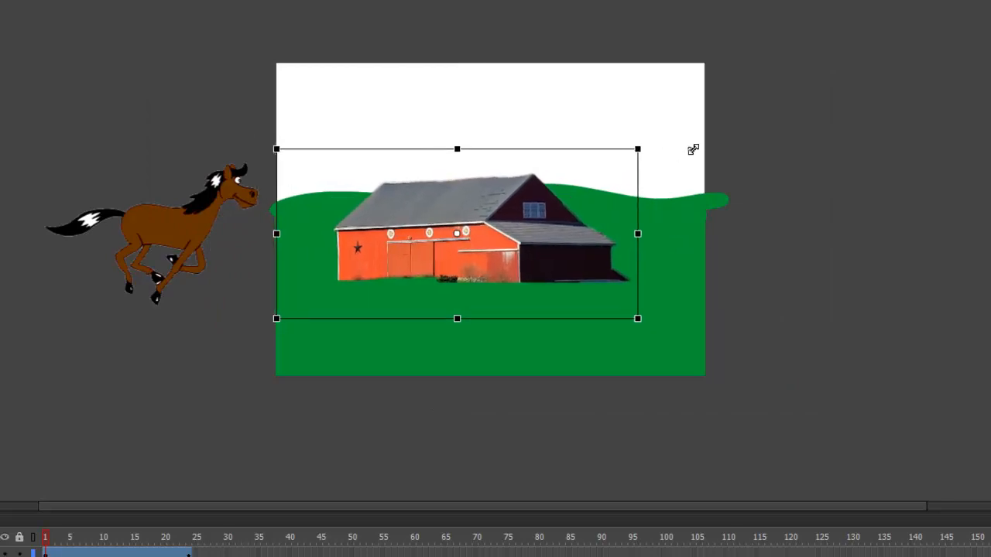
{"action": "left_click_drag", "start_coordinate": [499, 261], "coordinate": [496, 236]}
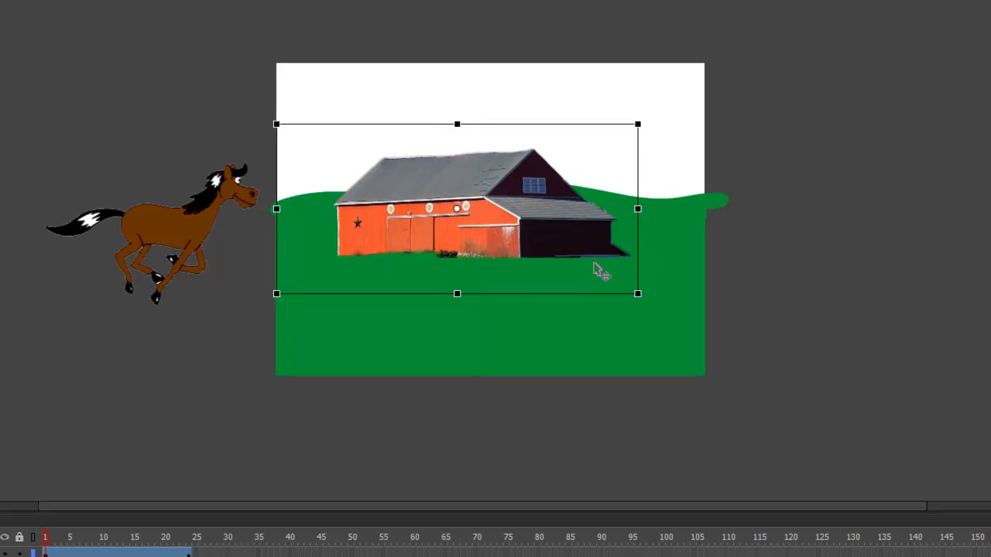
{"action": "key", "text": "v"}
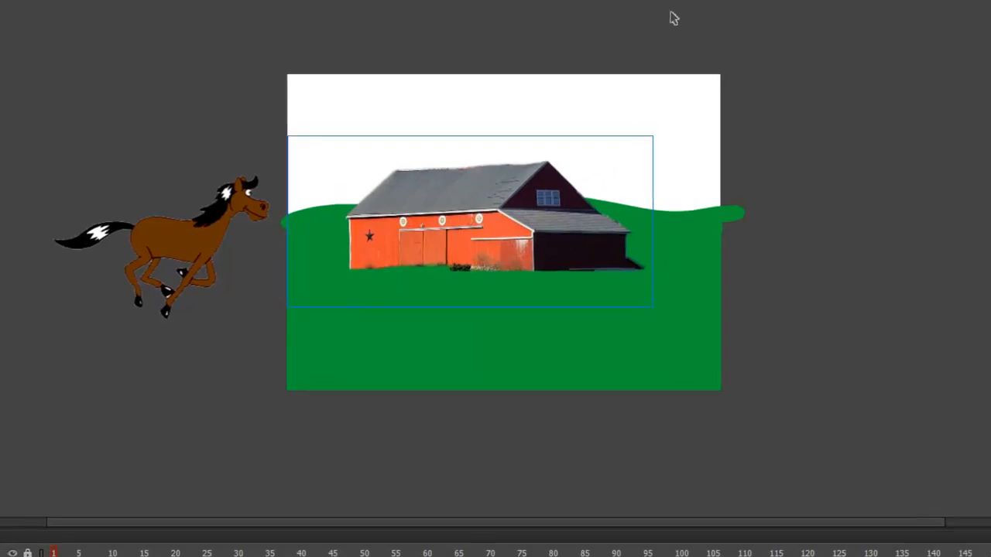
Test the animation in the browser to check how the horse runs in front of the barn.
{"action": "left_click", "coordinate": [351, 12]}
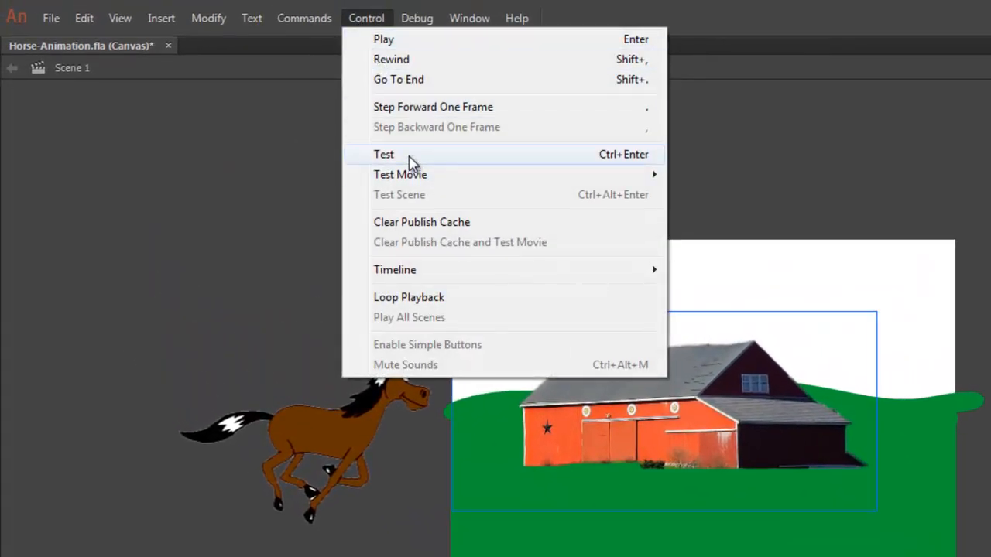
{"action": "left_click", "coordinate": [409, 158]}
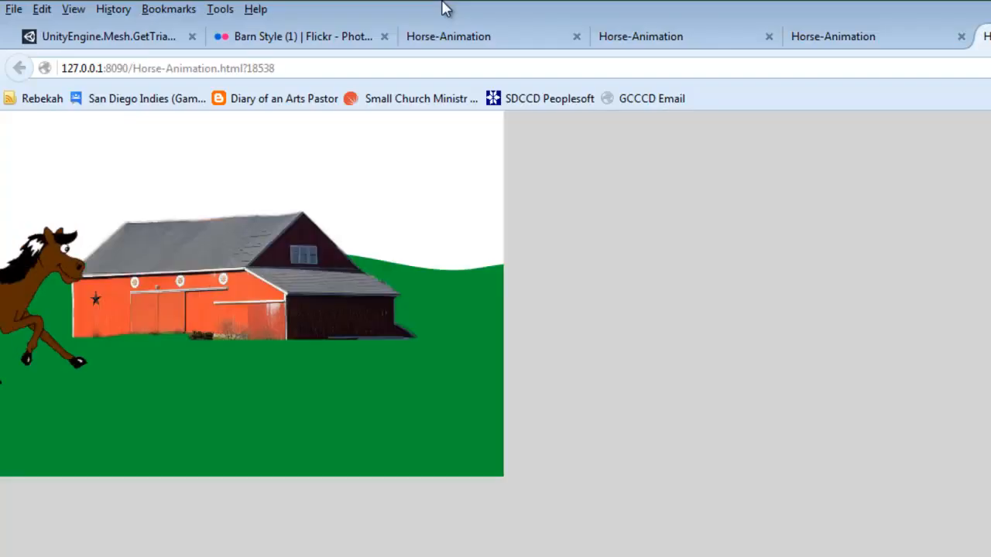